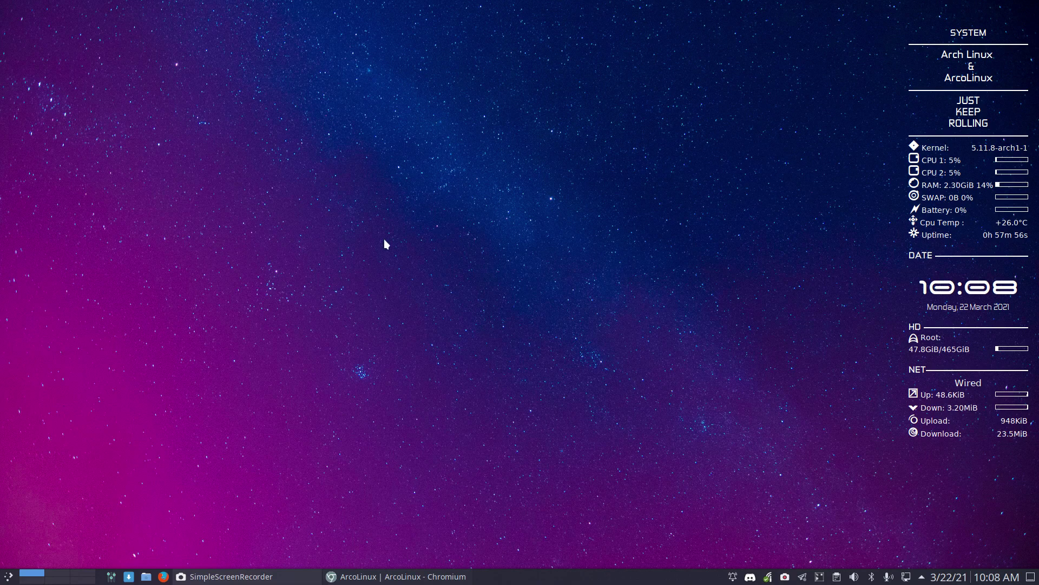
# Step: Open and close a system-info terminal, then restore Chromium showing the ArcoLinux homepage announcement
pyautogui.hotkey('ctrl', 'alt', 't')
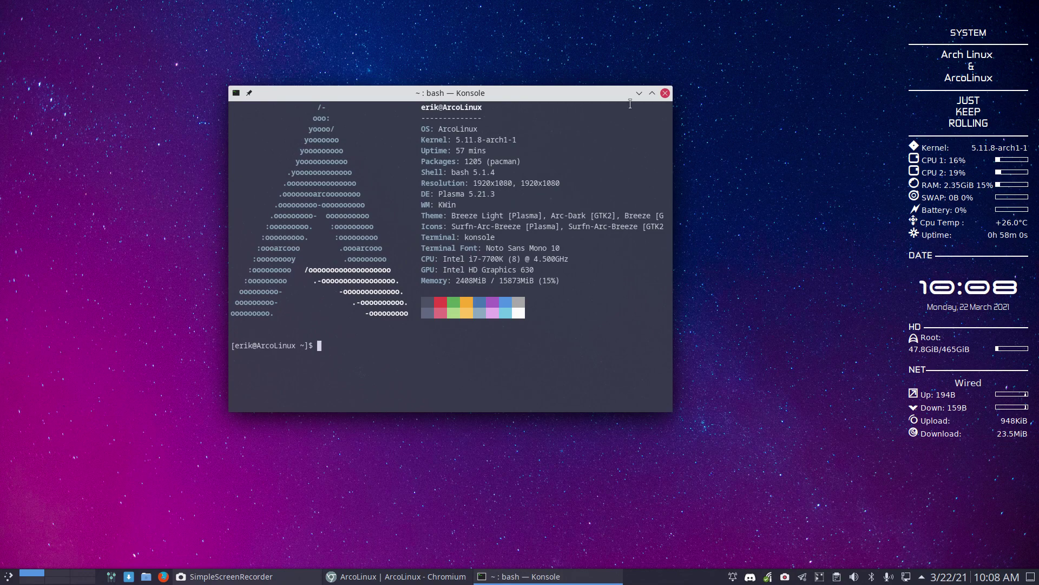
pyautogui.click(666, 93)
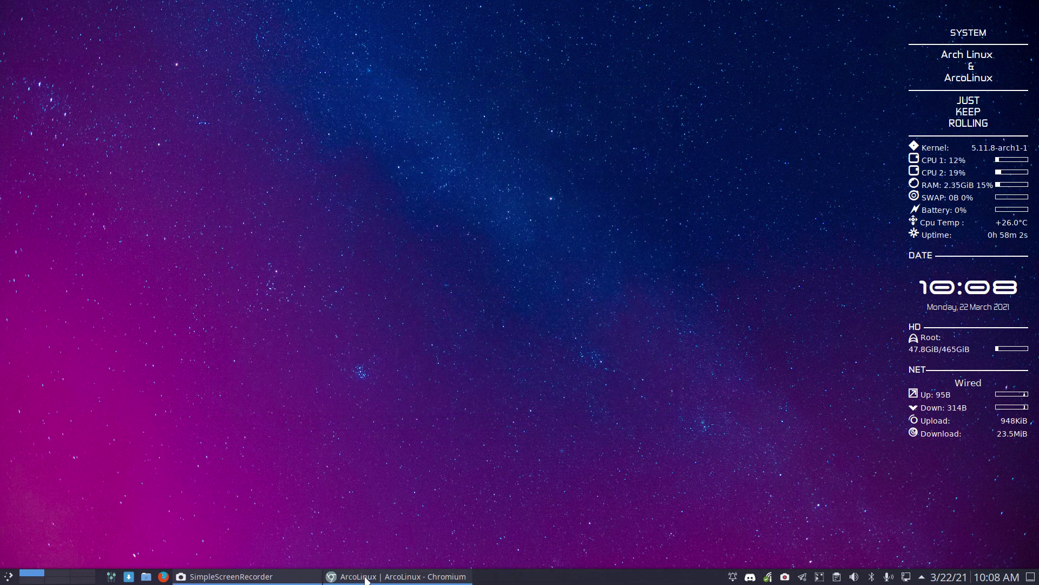
pyautogui.click(398, 576)
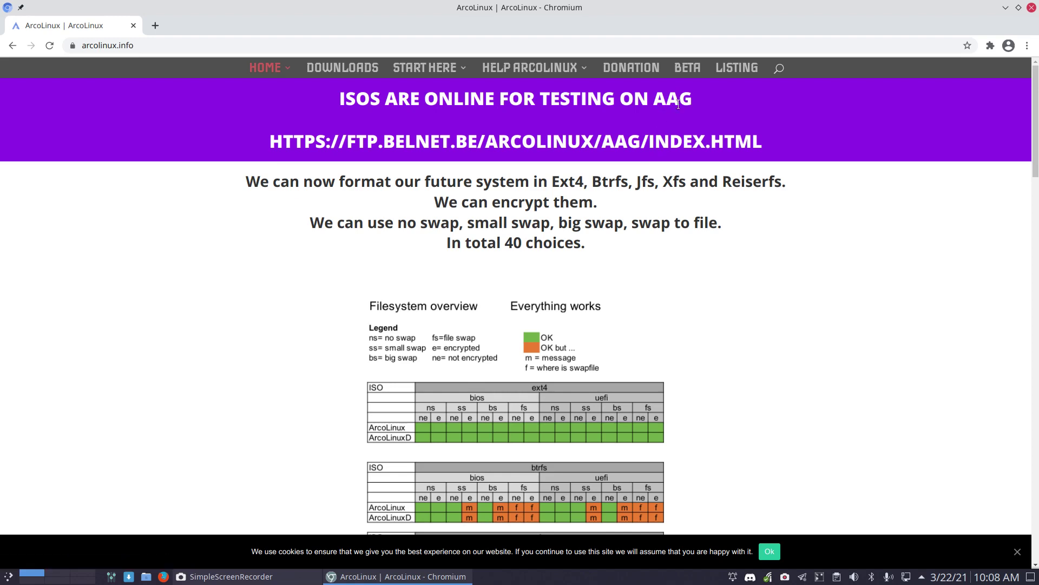
# Step: Open the ftp.belnet.be AAG directory listing of test ISOs in a new tab
pyautogui.click(604, 152)
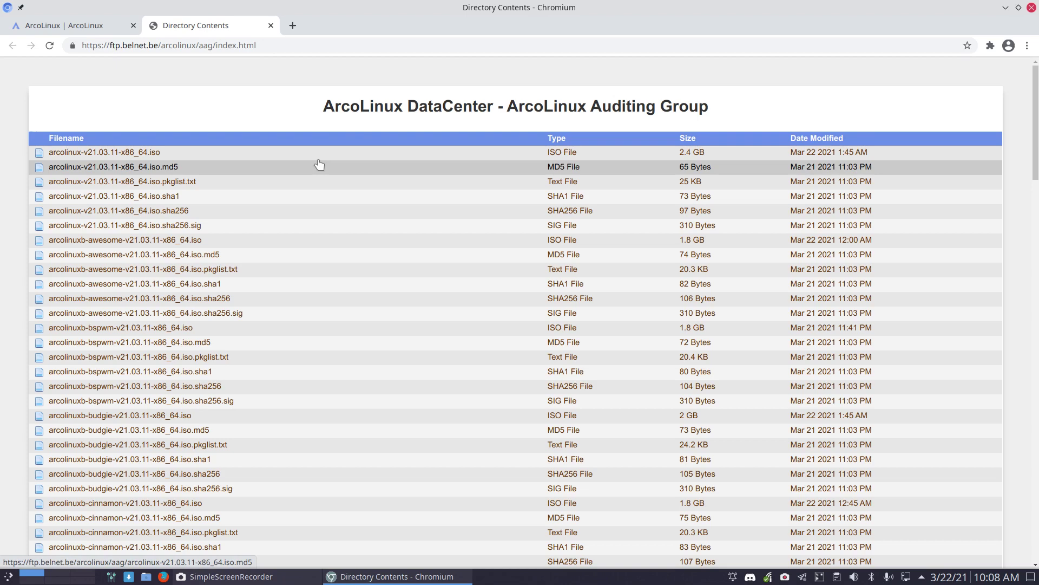
pyautogui.scroll(-4, 263, 156)
pyautogui.scroll(-2, 262, 155)
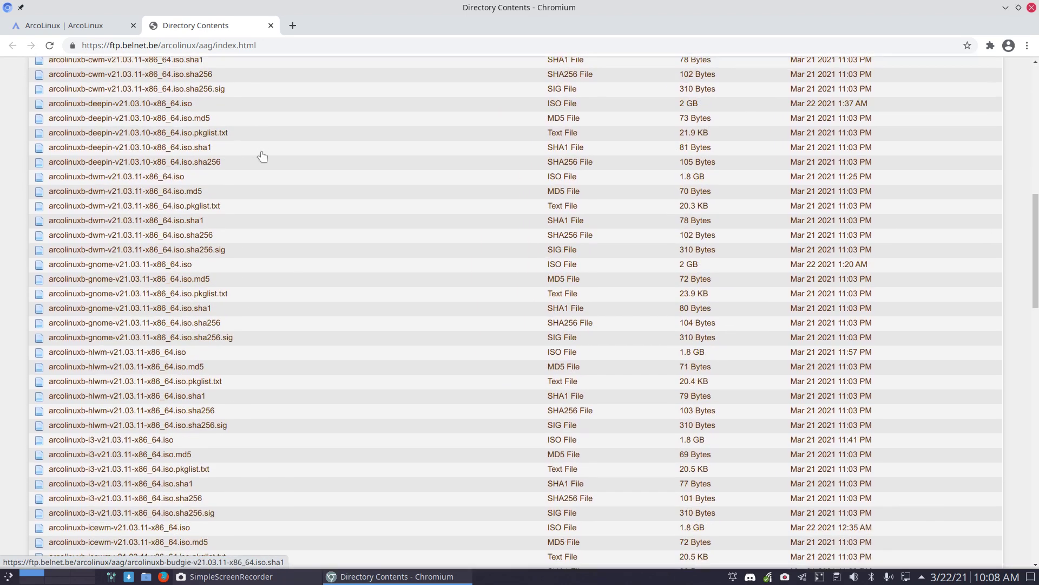
pyautogui.scroll(-2, 263, 156)
pyautogui.scroll(-2, 262, 156)
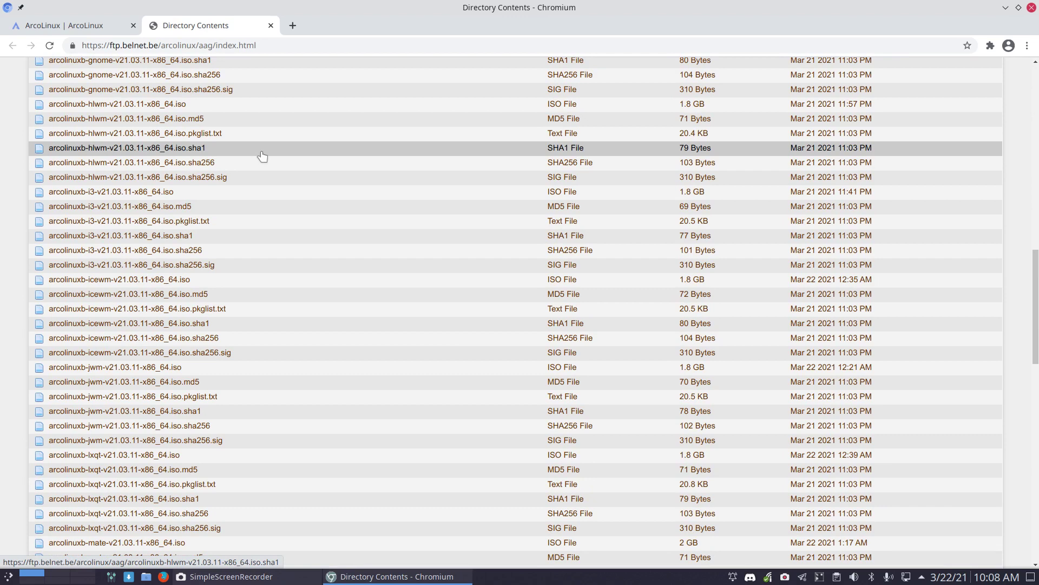
# Step: From the ArcoLinux tab, go to Downloads, then 'What file system to choose', and download and open the PDF
pyautogui.click(90, 31)
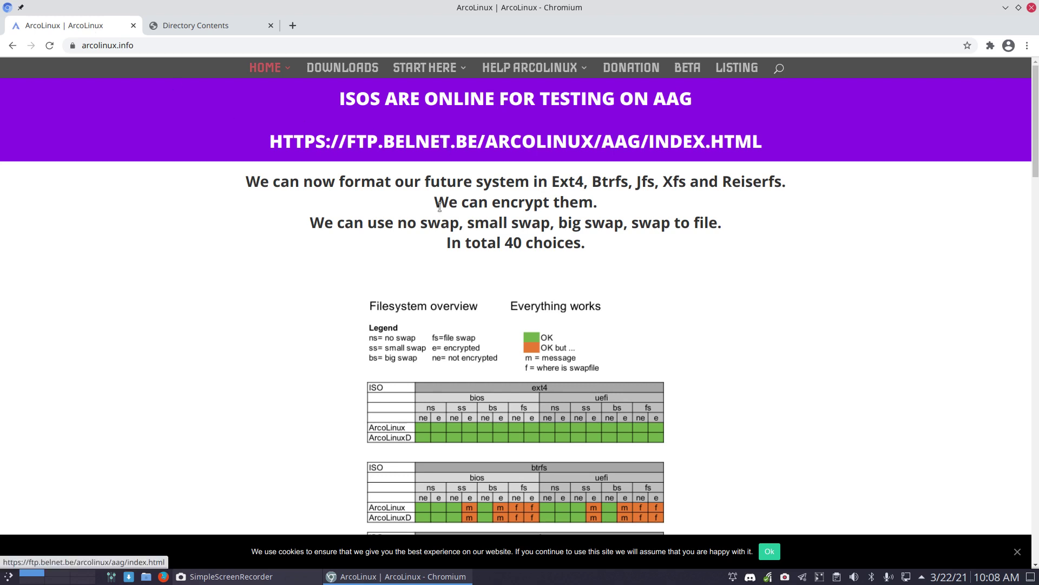
pyautogui.scroll(-2, 440, 207)
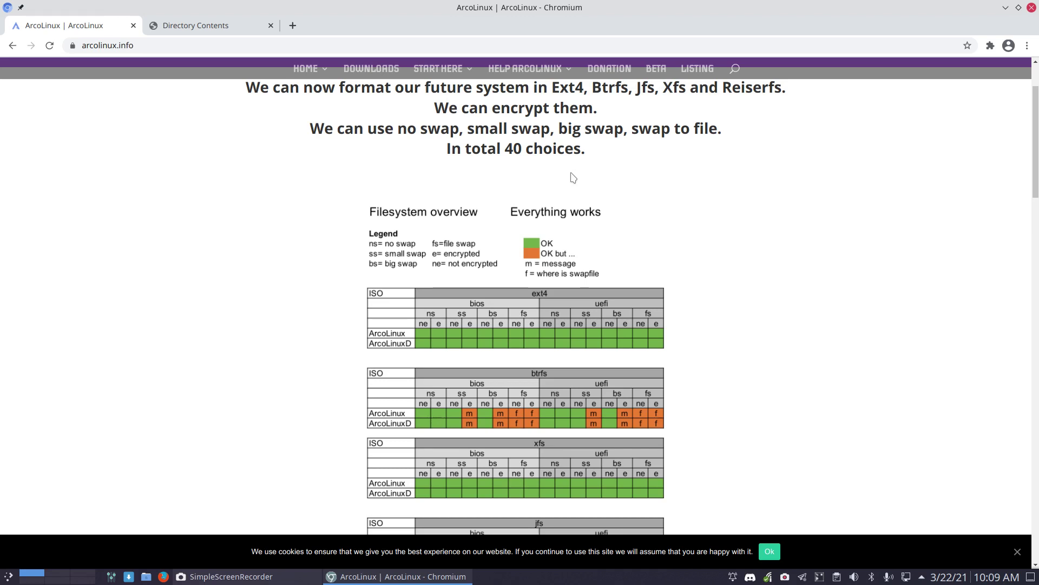
pyautogui.scroll(-1, 572, 177)
pyautogui.scroll(-2, 573, 177)
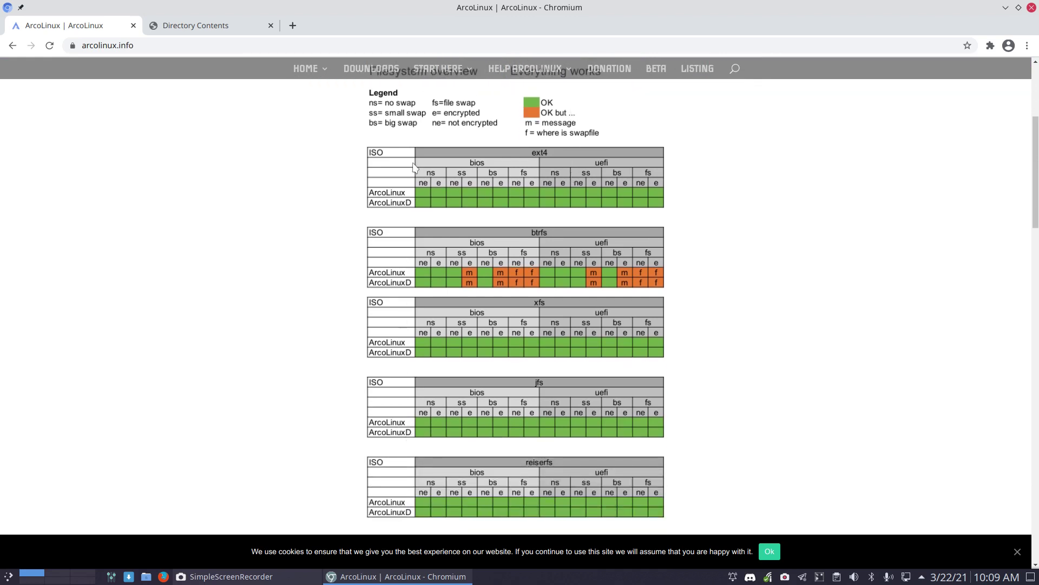
pyautogui.click(378, 72)
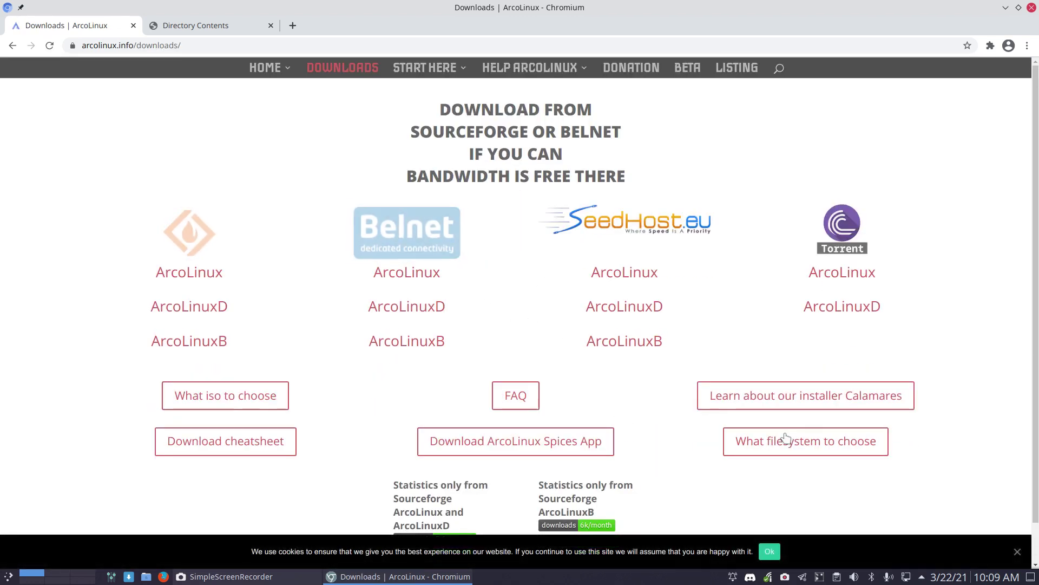
pyautogui.click(817, 443)
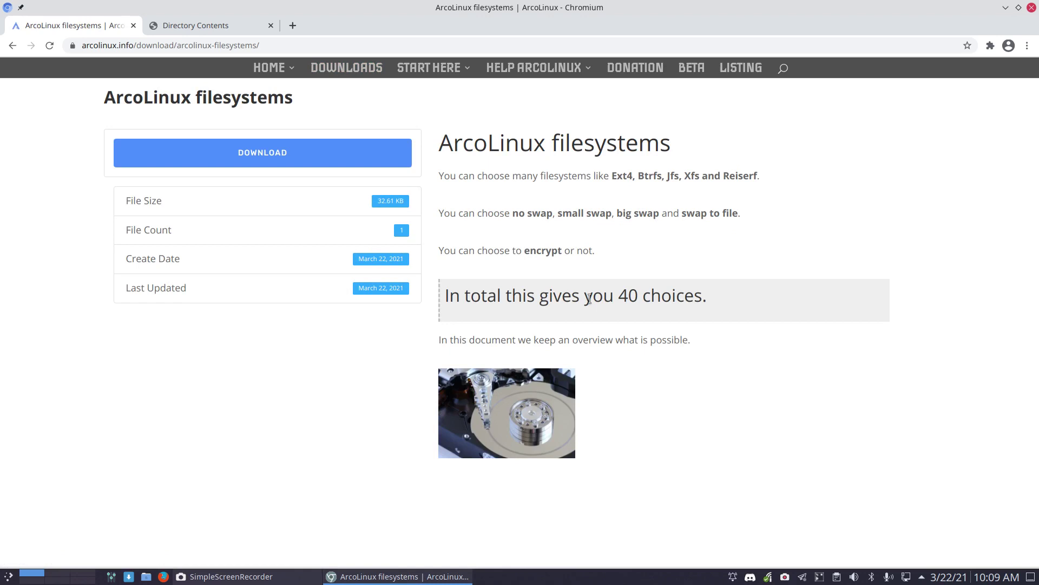
pyautogui.click(300, 155)
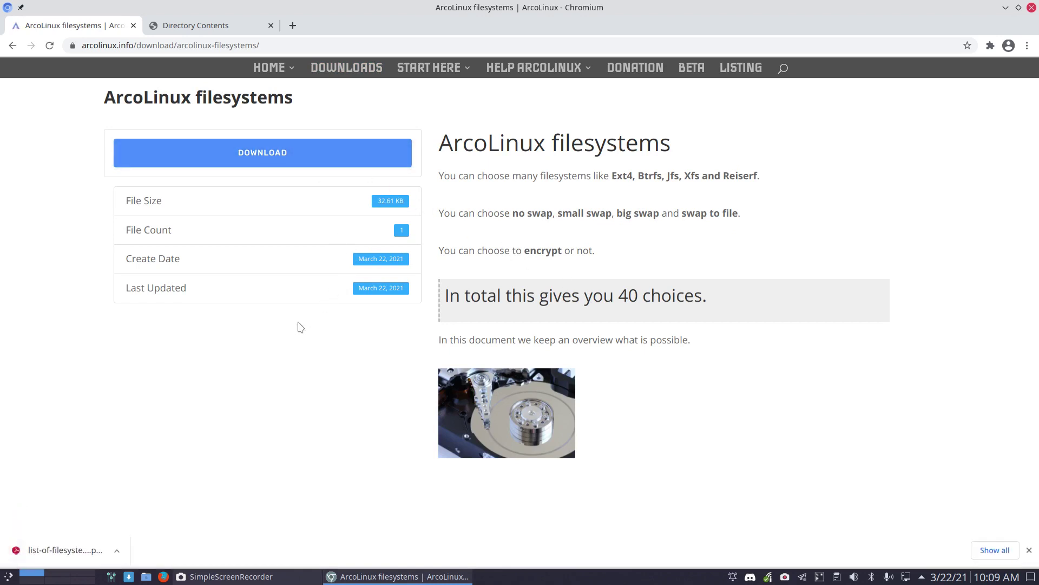
pyautogui.click(71, 556)
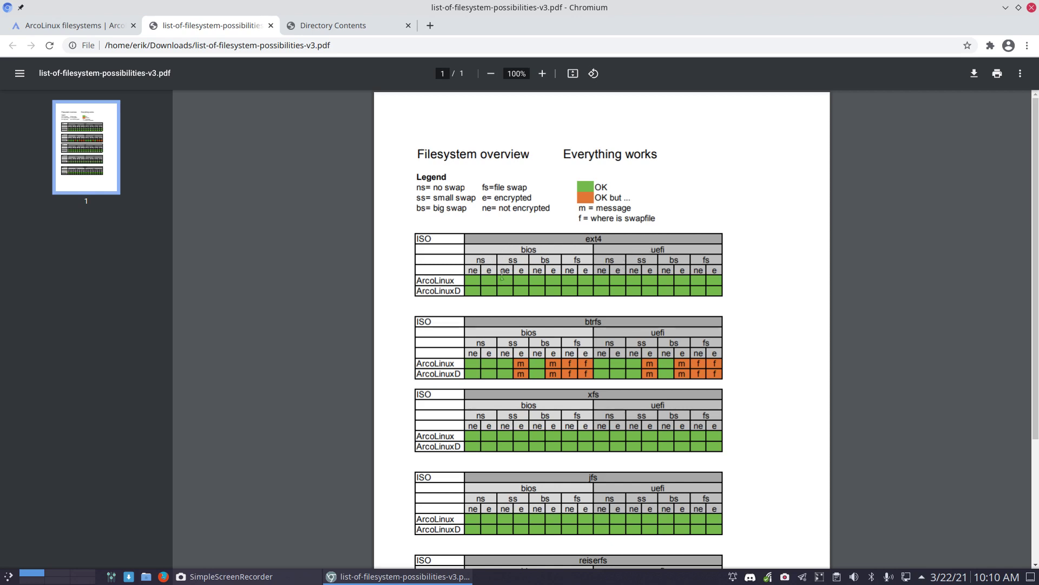
pyautogui.scroll(-4, 650, 276)
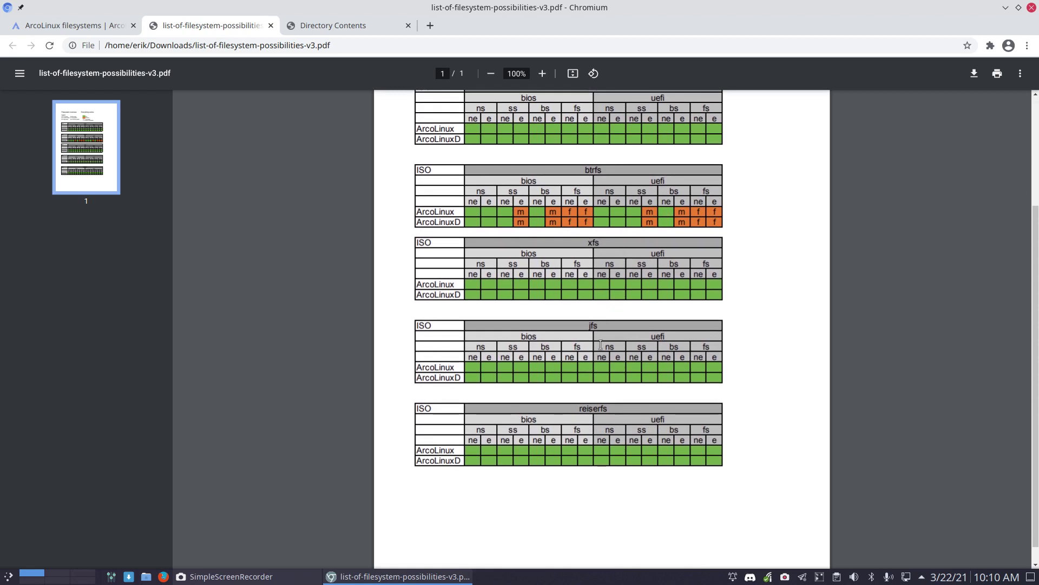
pyautogui.scroll(3, 615, 422)
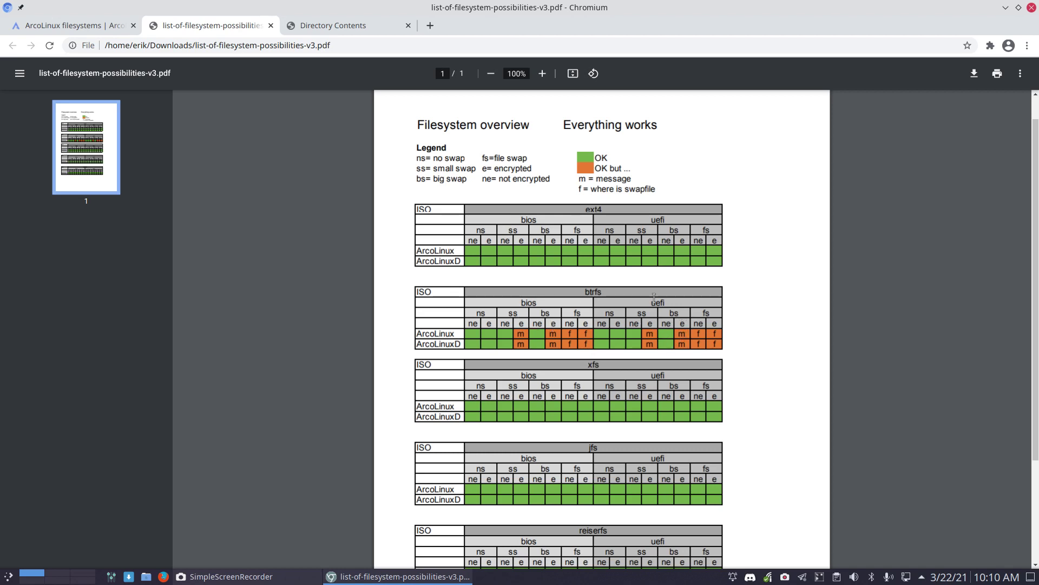
# Step: Select 'message' and 'overview' in the PDF, mark a btrfs swapfile cell, then return to the filesystems tab
pyautogui.doubleClick(605, 180)
pyautogui.moveTo(566, 125); pyautogui.dragTo(697, 118)
pyautogui.click(696, 120)
pyautogui.click(520, 333)
pyautogui.click(570, 333)
pyautogui.click(99, 28)
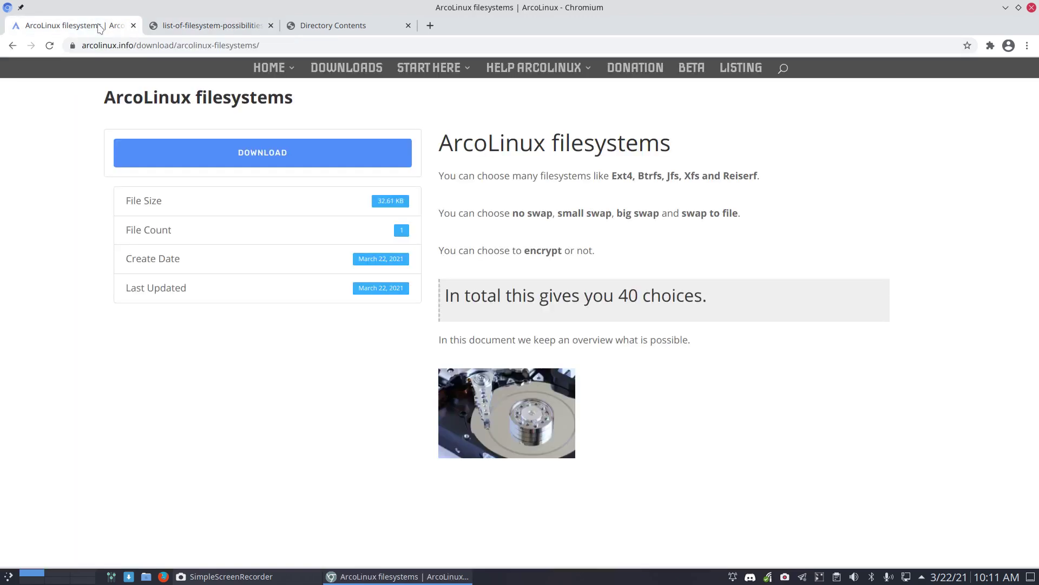
# Step: Switch to the Directory Contents tab and scroll the AAG listing down to the last ArcolinuxD ISOs
pyautogui.click(355, 27)
pyautogui.scroll(3, 444, 300)
pyautogui.scroll(2, 268, 181)
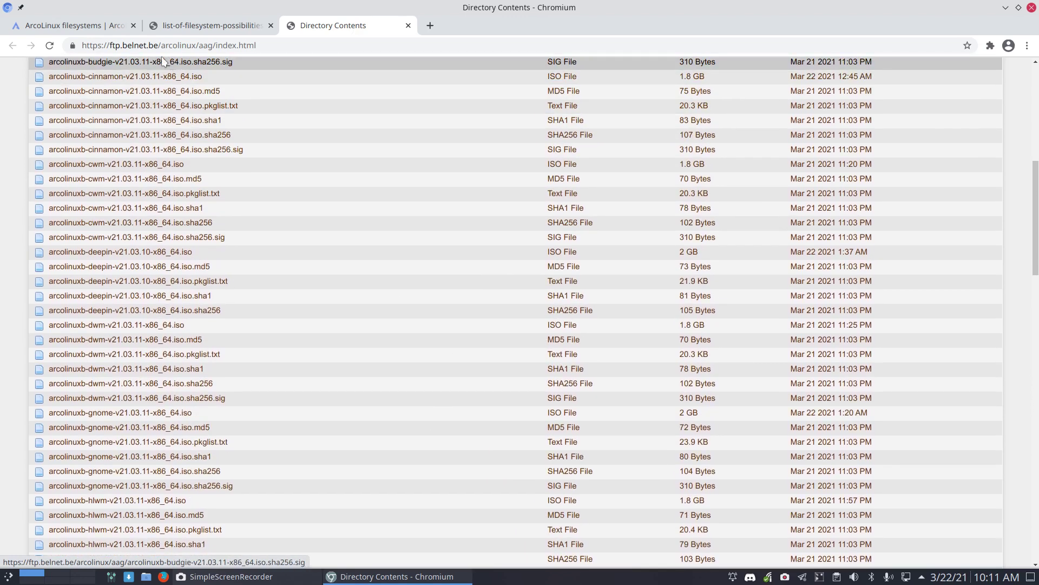
pyautogui.scroll(5, 309, 284)
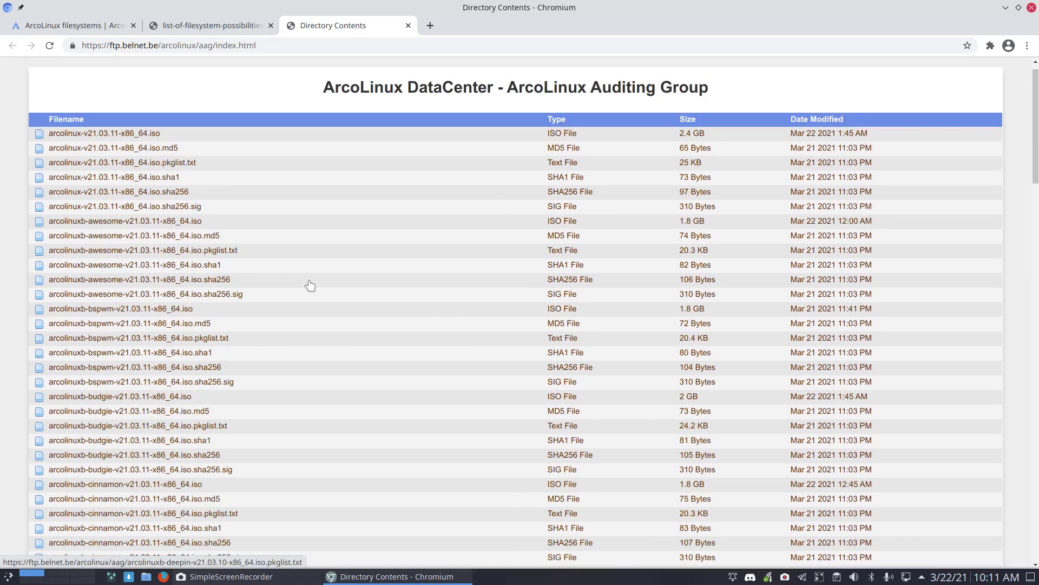
pyautogui.scroll(1, 309, 284)
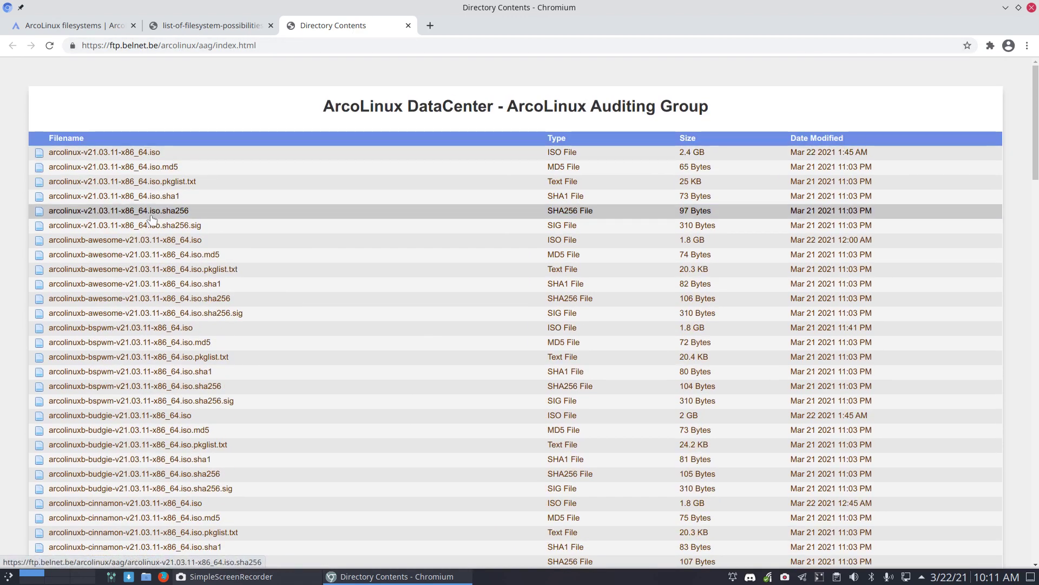
pyautogui.scroll(-1, 233, 349)
pyautogui.scroll(-20, 232, 348)
pyautogui.scroll(-15, 235, 351)
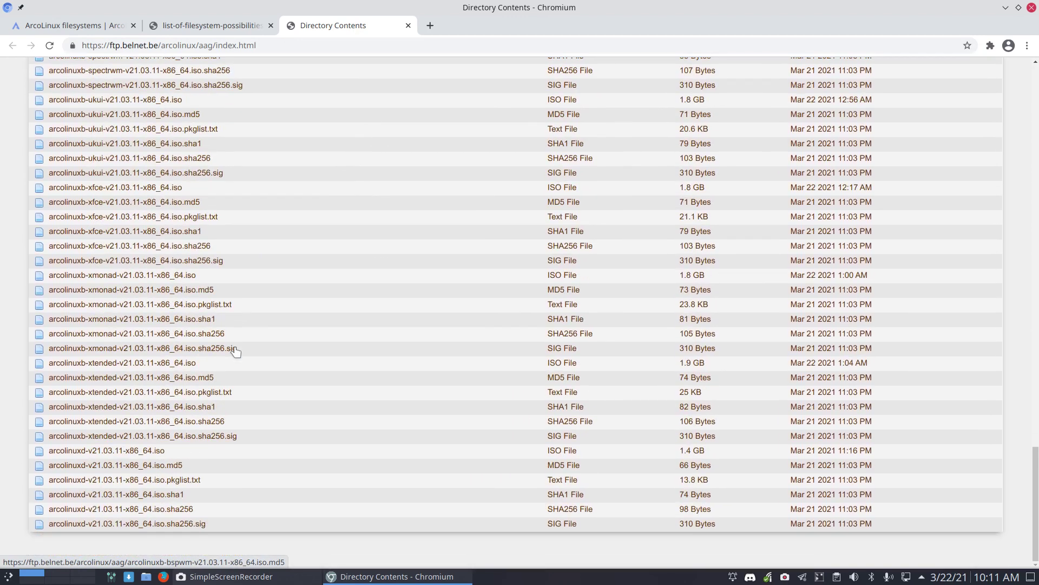